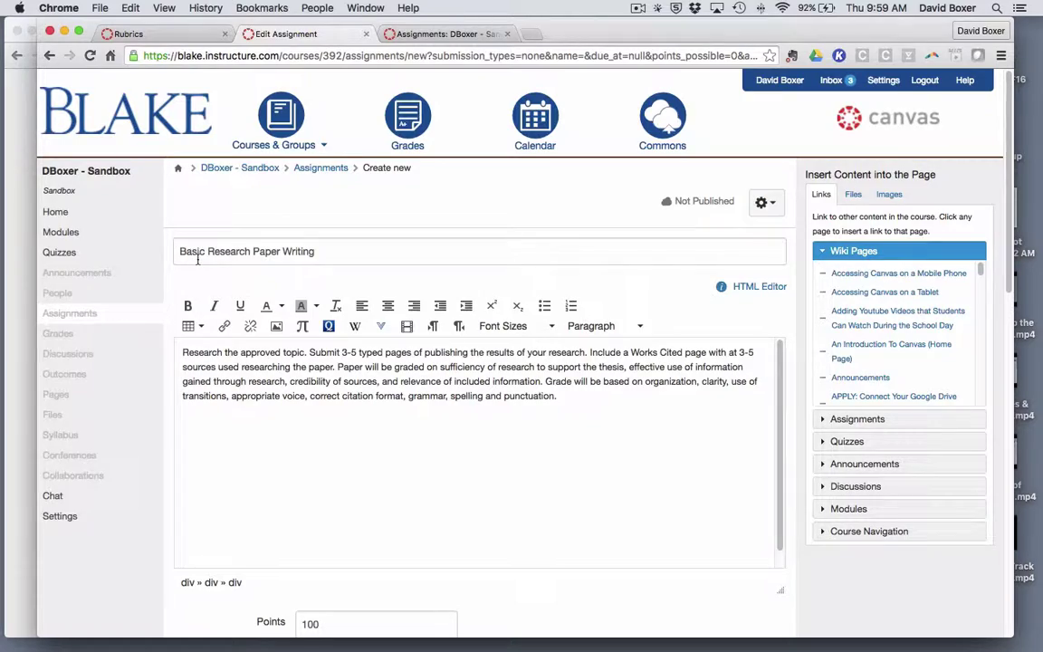
Allow file uploads as the online entry option for the Basic Research Paper Writing assignment, without restricting upload file types.
{"action": "left_click", "coordinate": [250, 255]}
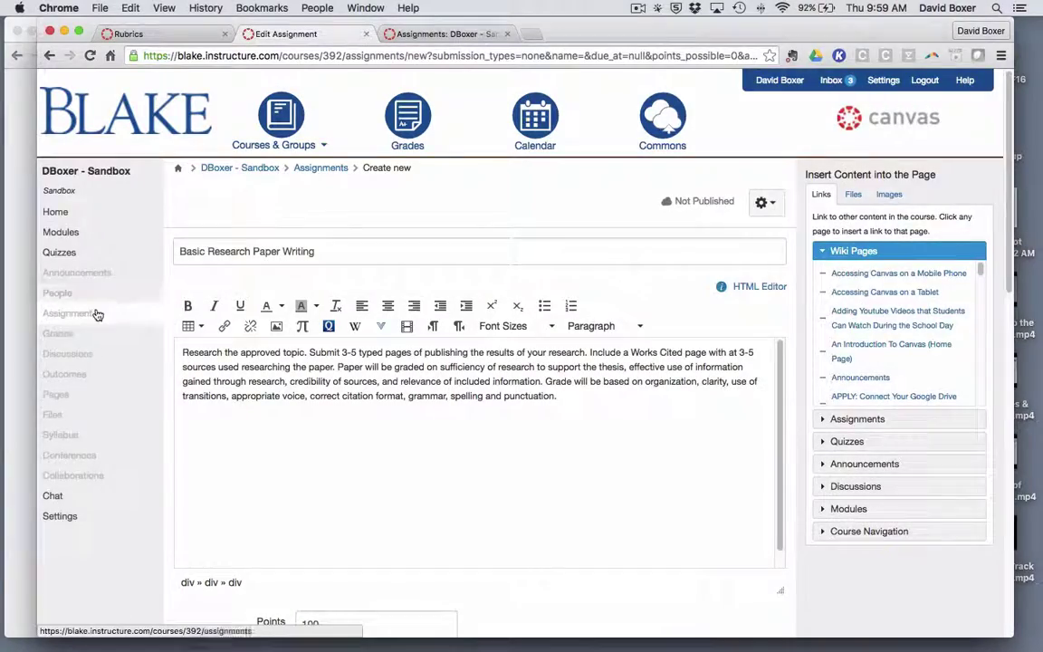
{"action": "left_click", "coordinate": [85, 316]}
{"action": "scroll", "coordinate": [216, 305], "scroll_direction": "down", "scroll_amount": 2}
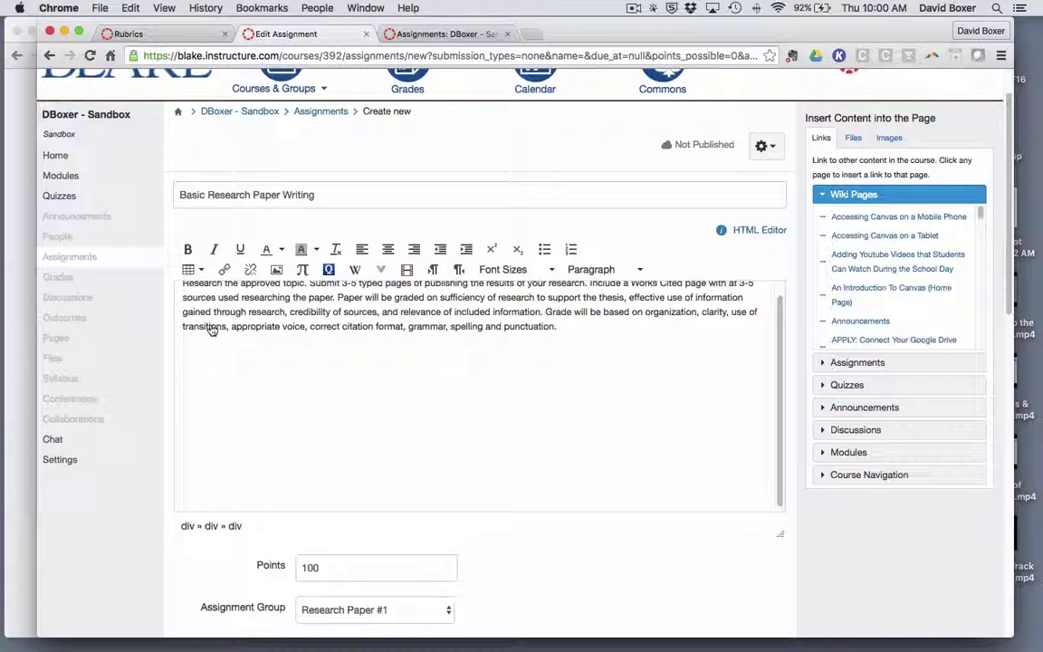
{"action": "scroll", "coordinate": [209, 329], "scroll_direction": "up", "scroll_amount": 1}
{"action": "scroll", "coordinate": [209, 331], "scroll_direction": "down", "scroll_amount": 8}
{"action": "left_click", "coordinate": [310, 256]}
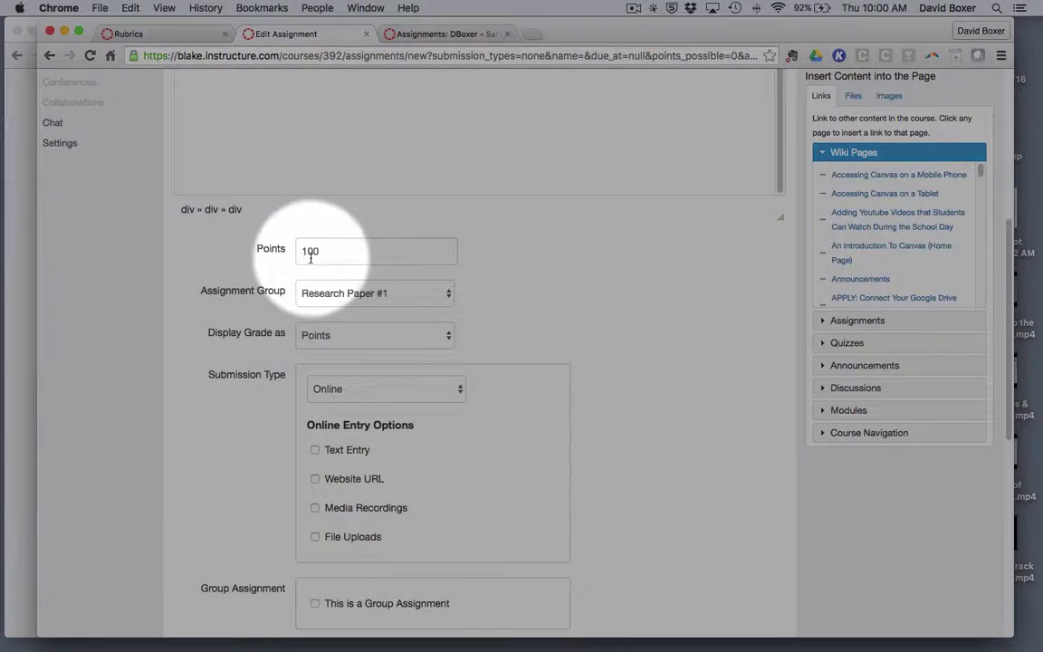
{"action": "scroll", "coordinate": [316, 258], "scroll_direction": "down", "scroll_amount": 1}
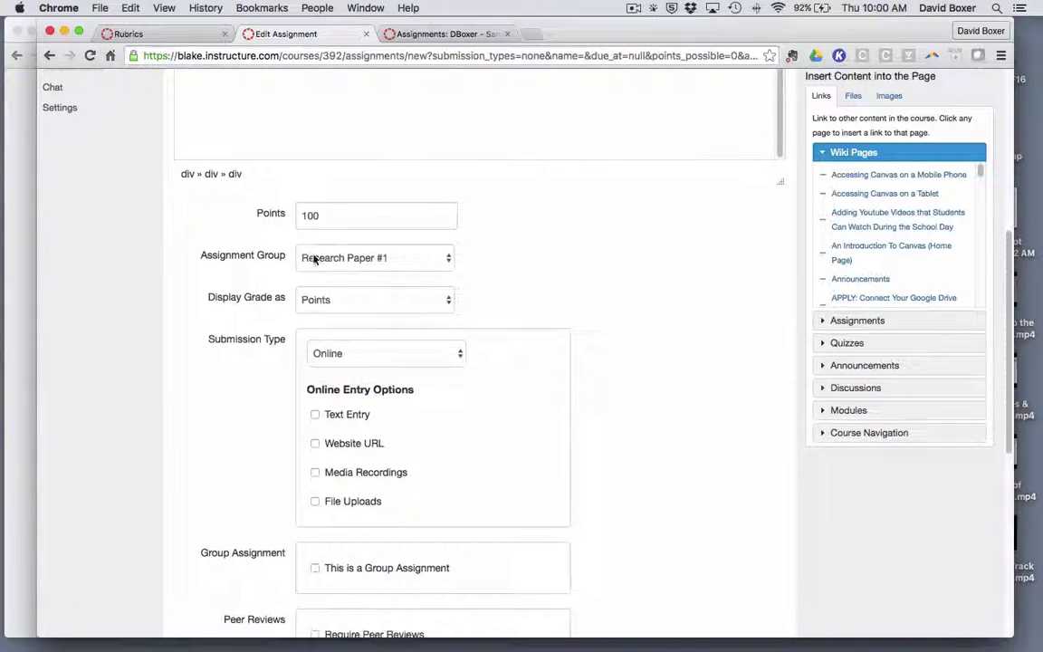
{"action": "left_click", "coordinate": [233, 257]}
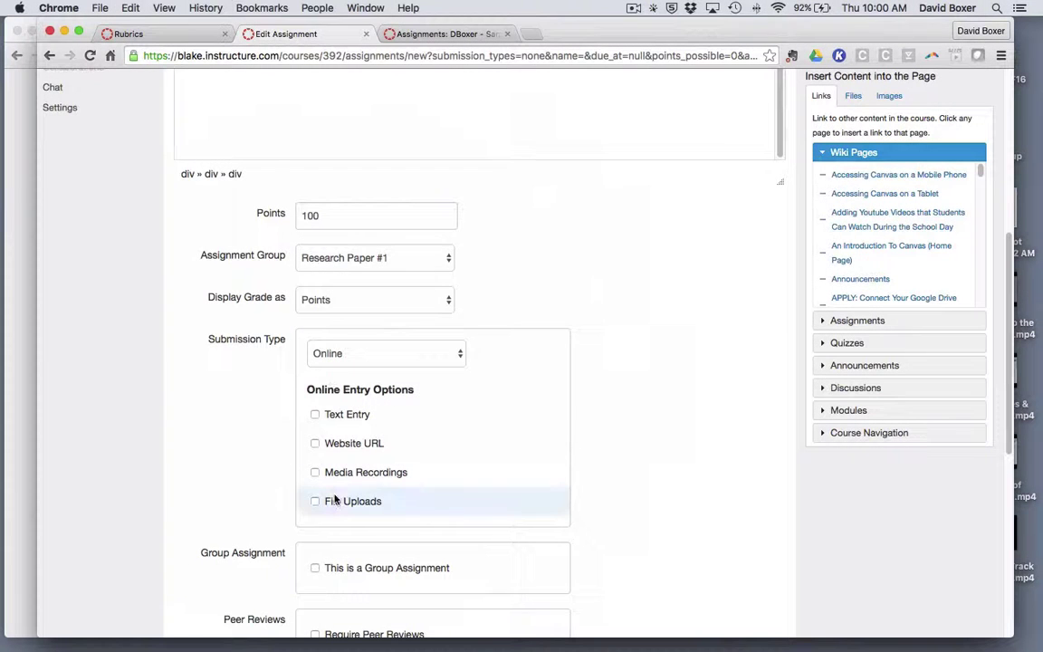
{"action": "left_click", "coordinate": [316, 501]}
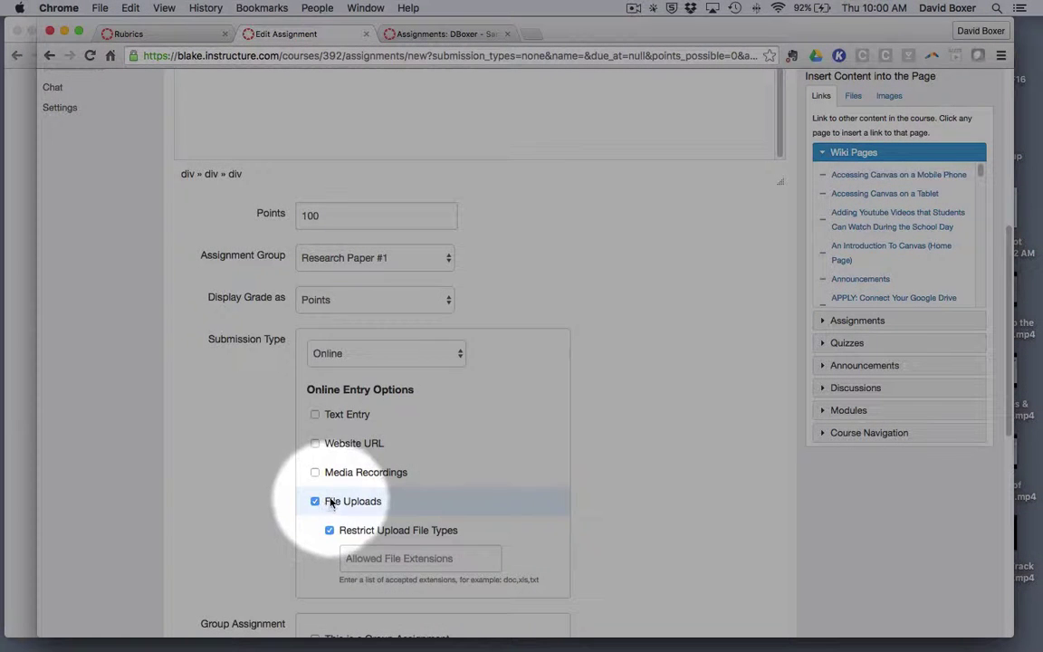
{"action": "left_click", "coordinate": [330, 531]}
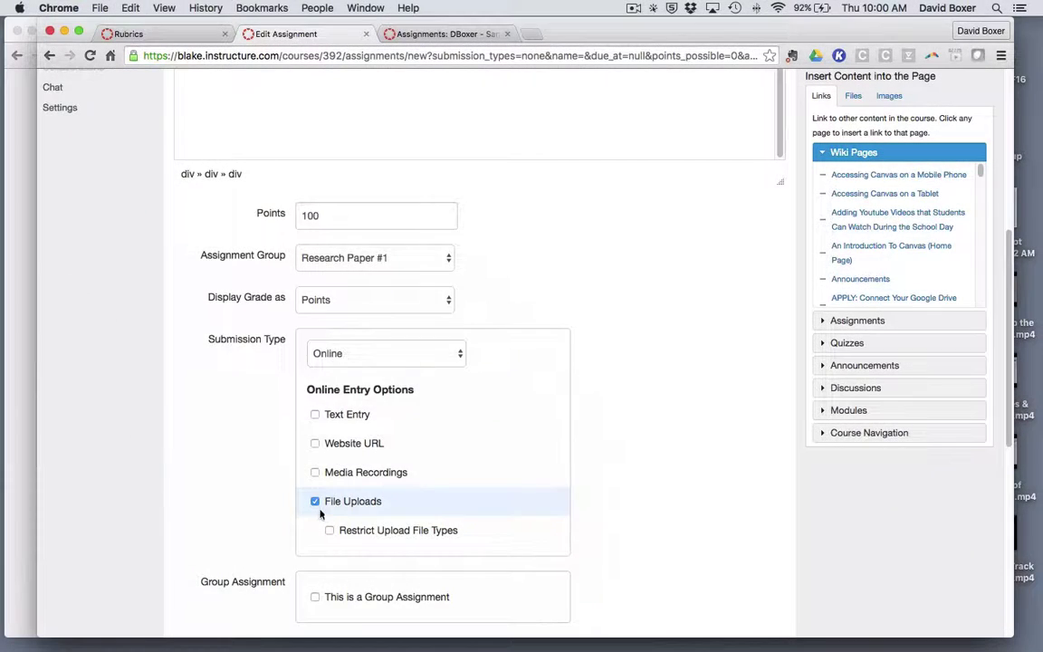
Set the assignment's due date to April 28, 2016 and save the assignment without publishing it.
{"action": "scroll", "coordinate": [318, 512], "scroll_direction": "down", "scroll_amount": 2}
{"action": "scroll", "coordinate": [317, 514], "scroll_direction": "down", "scroll_amount": 5}
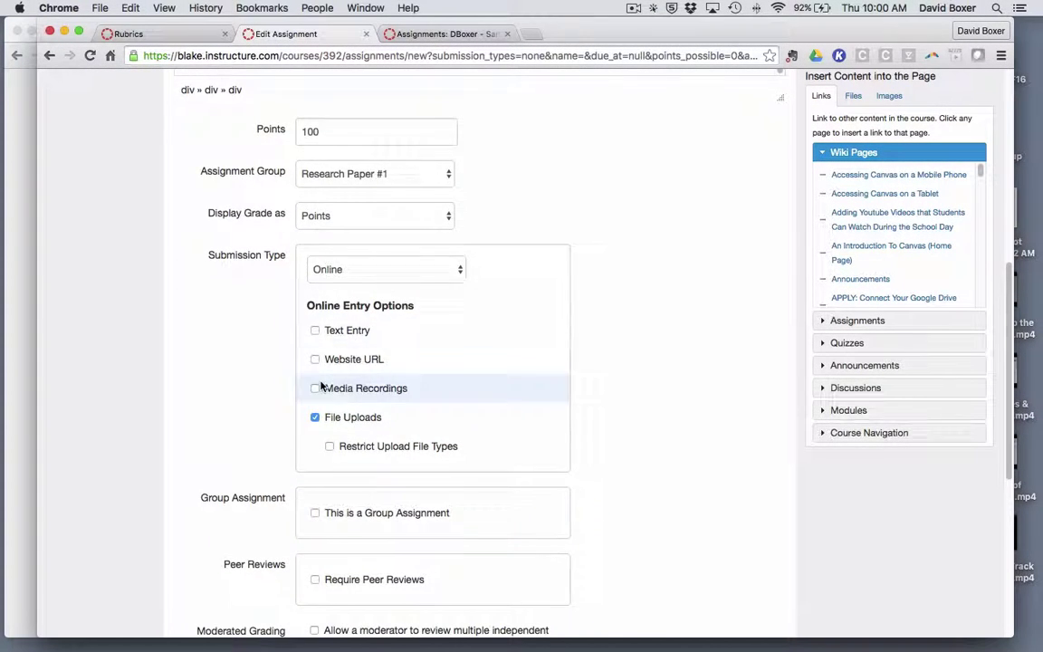
{"action": "scroll", "coordinate": [320, 385], "scroll_direction": "down", "scroll_amount": 2}
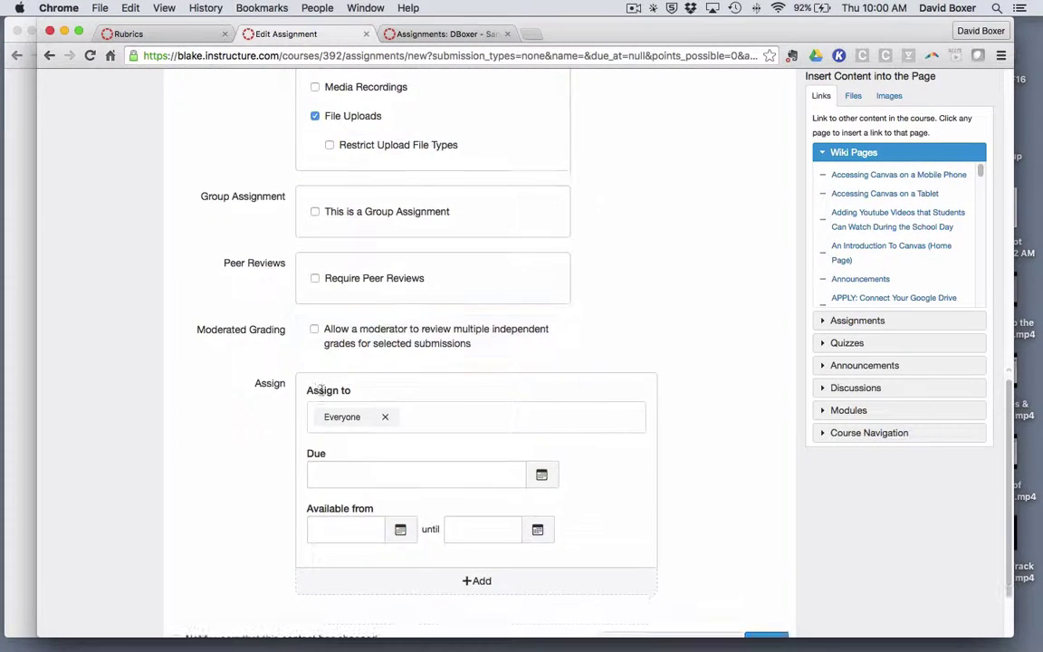
{"action": "scroll", "coordinate": [511, 579], "scroll_direction": "down", "scroll_amount": 2}
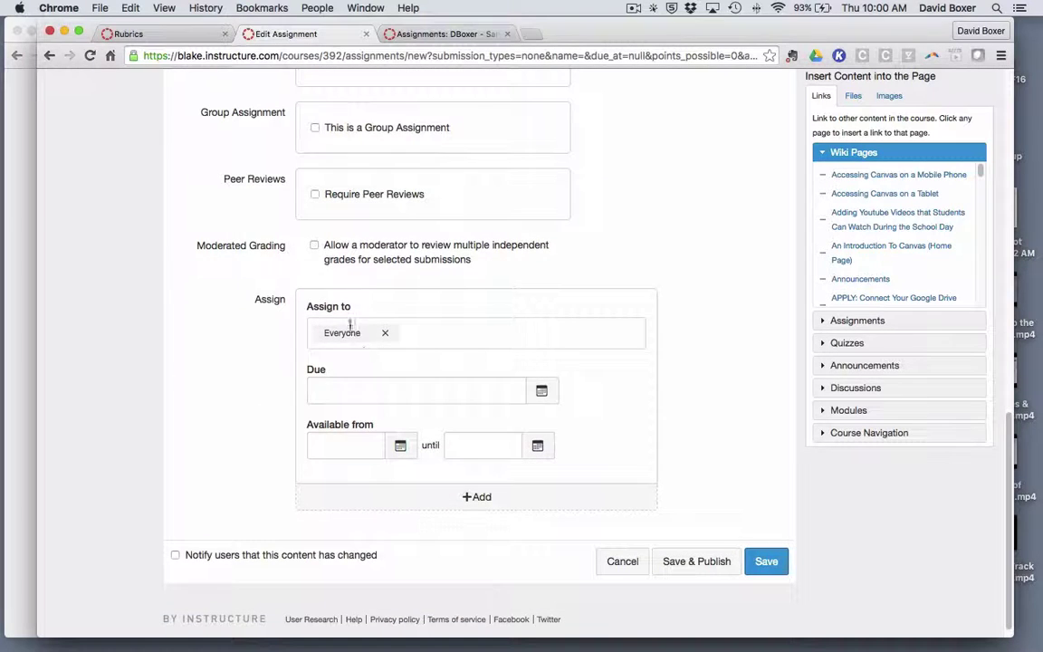
{"action": "left_click", "coordinate": [319, 389]}
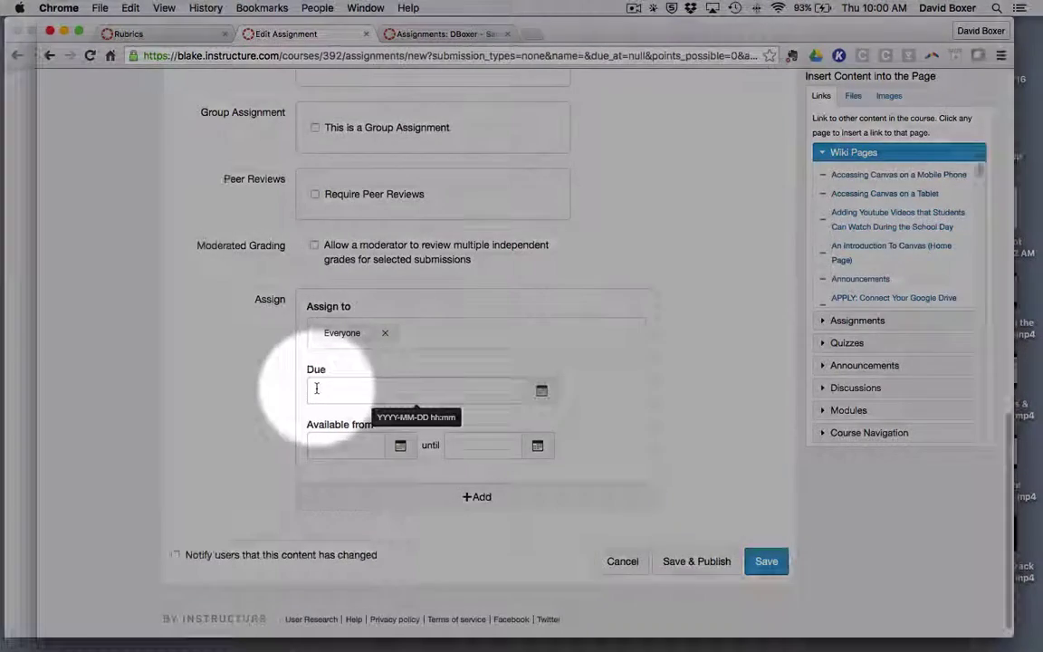
{"action": "left_click", "coordinate": [549, 397]}
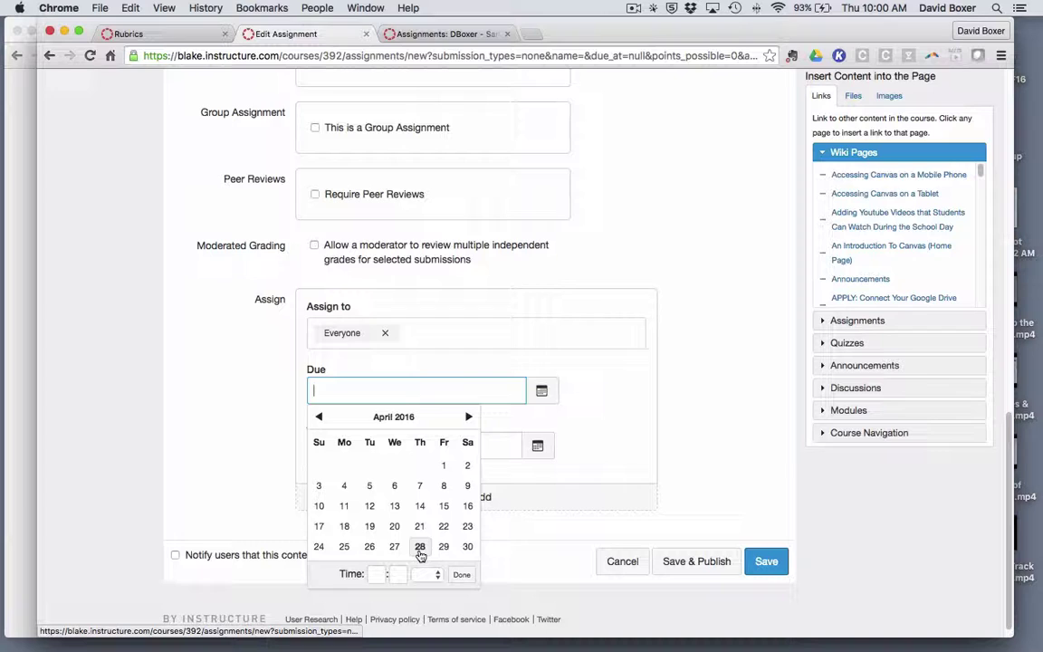
{"action": "left_click", "coordinate": [420, 546]}
{"action": "left_click", "coordinate": [231, 375]}
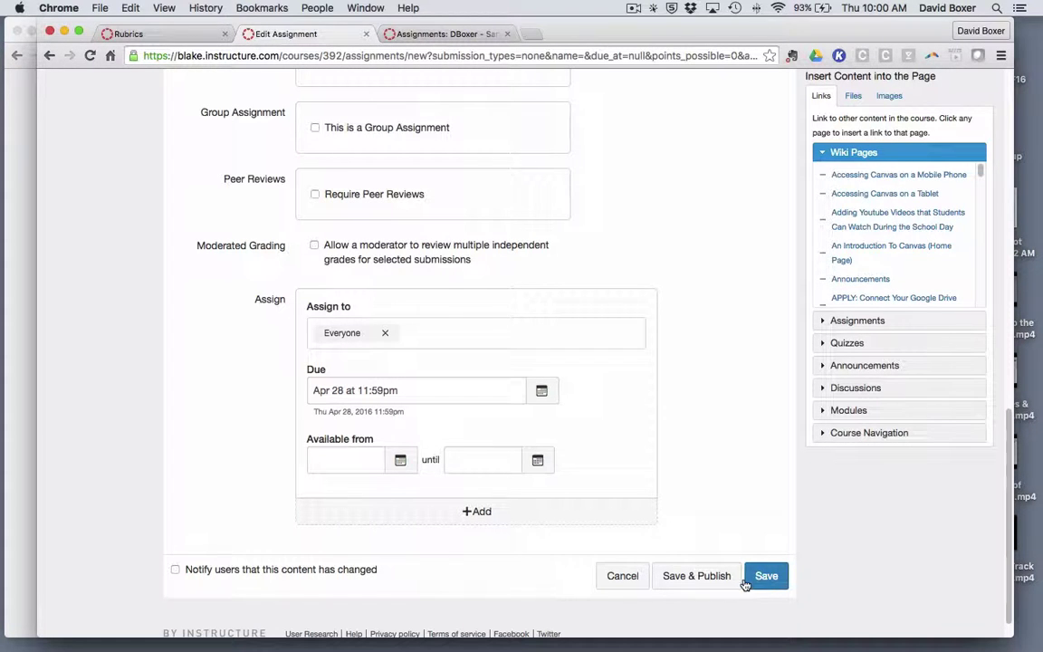
{"action": "left_click", "coordinate": [759, 583]}
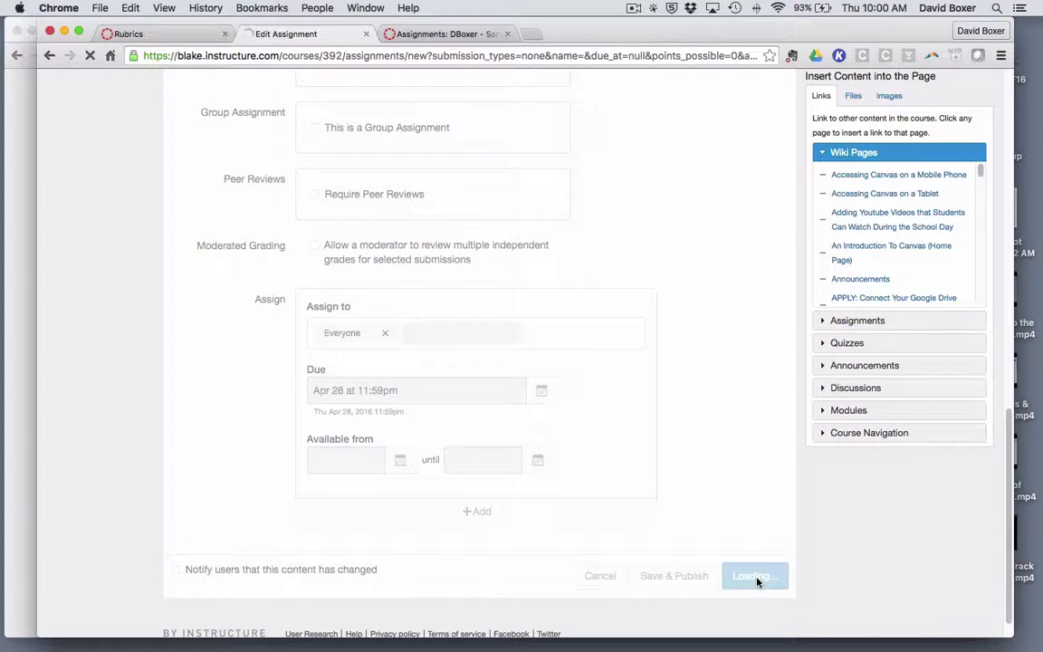
Review the criteria, ratings and points of the Research Paper Rubric on the course rubrics page.
{"action": "left_click", "coordinate": [441, 34]}
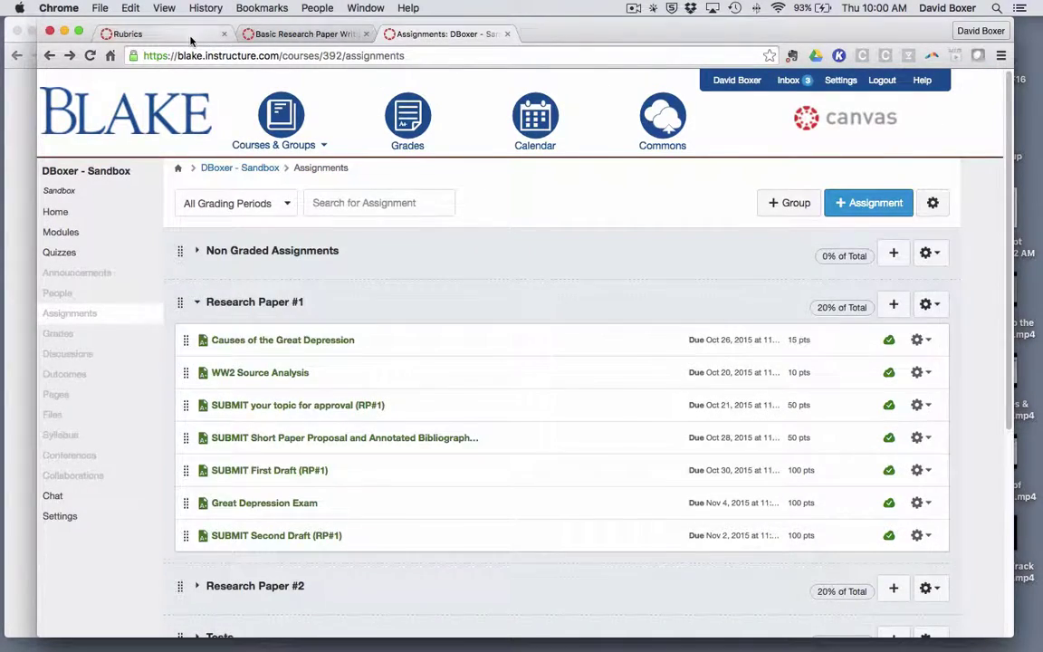
{"action": "left_click", "coordinate": [190, 38]}
{"action": "scroll", "coordinate": [184, 298], "scroll_direction": "down", "scroll_amount": 1}
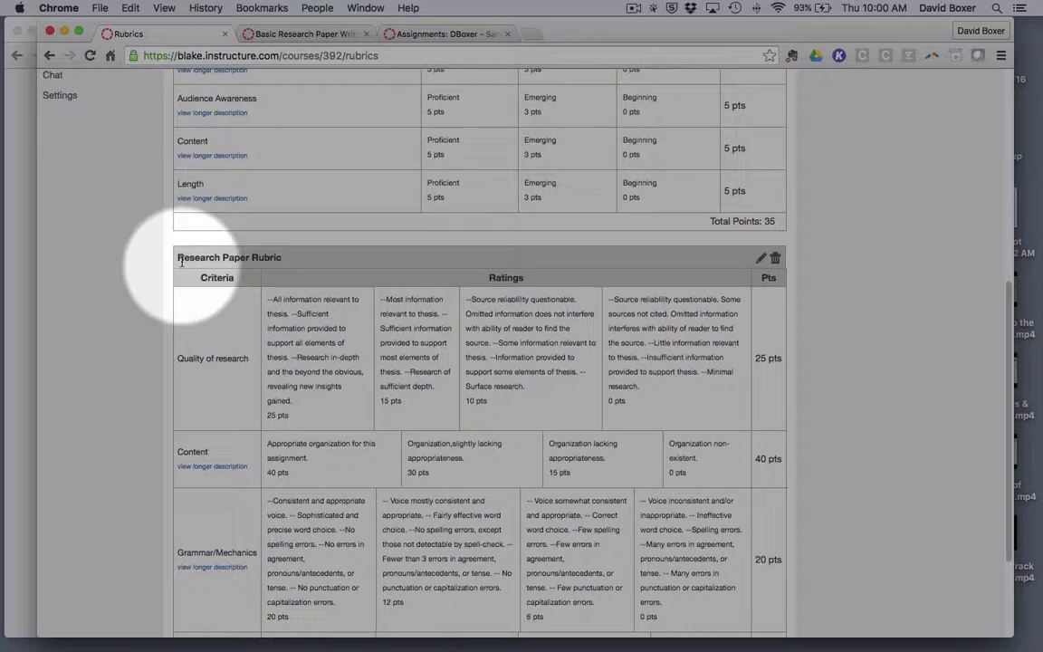
{"action": "scroll", "coordinate": [235, 253], "scroll_direction": "down", "scroll_amount": 2}
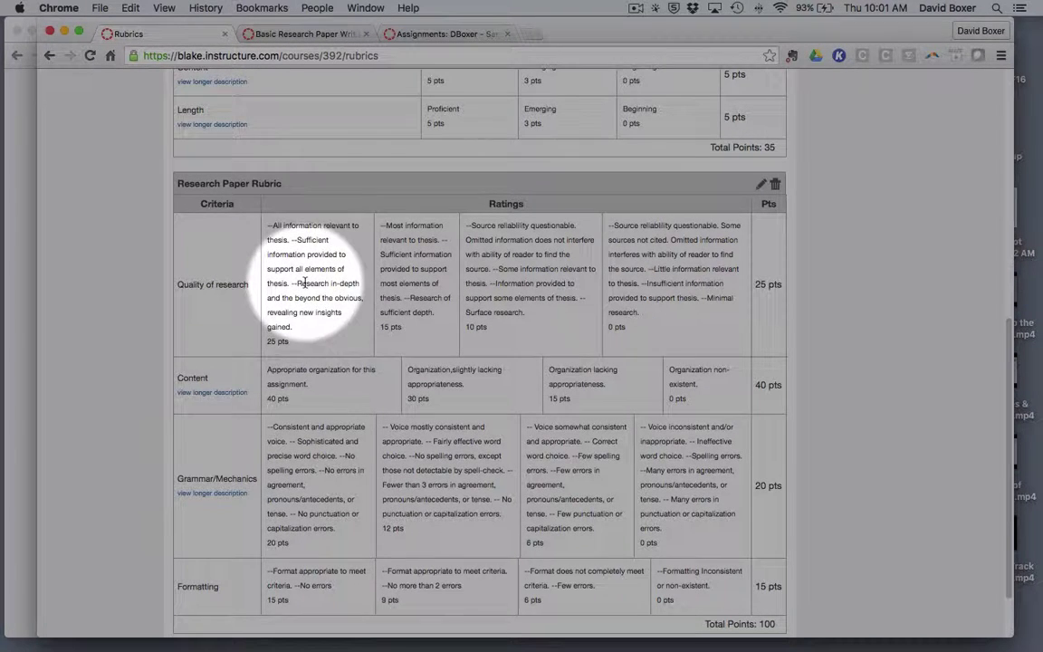
{"action": "scroll", "coordinate": [304, 280], "scroll_direction": "down", "scroll_amount": 1}
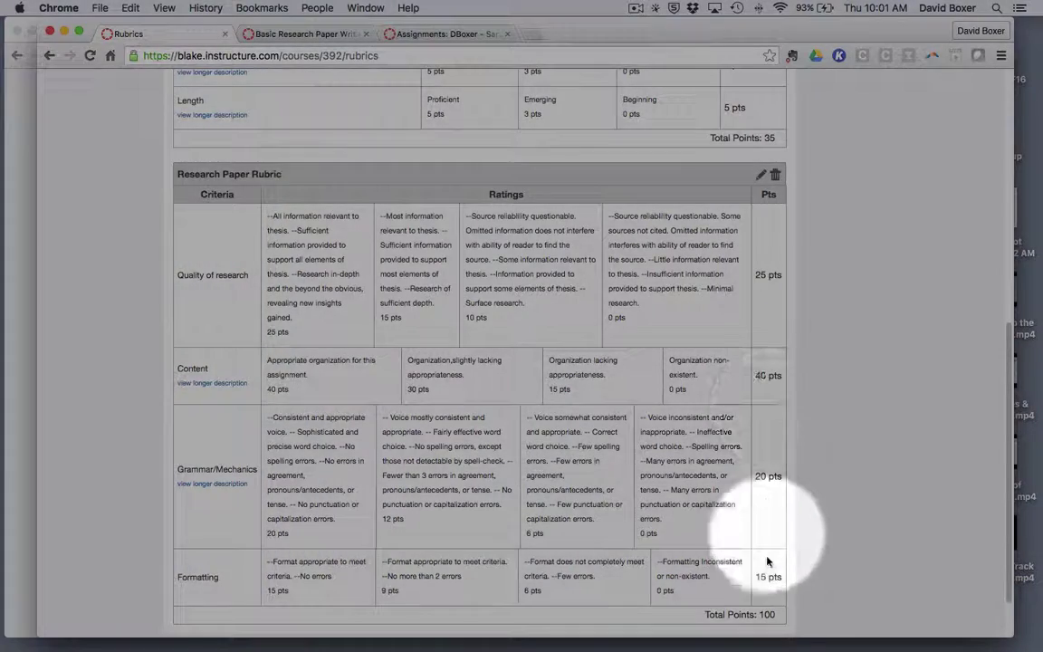
{"action": "scroll", "coordinate": [759, 577], "scroll_direction": "down", "scroll_amount": 2}
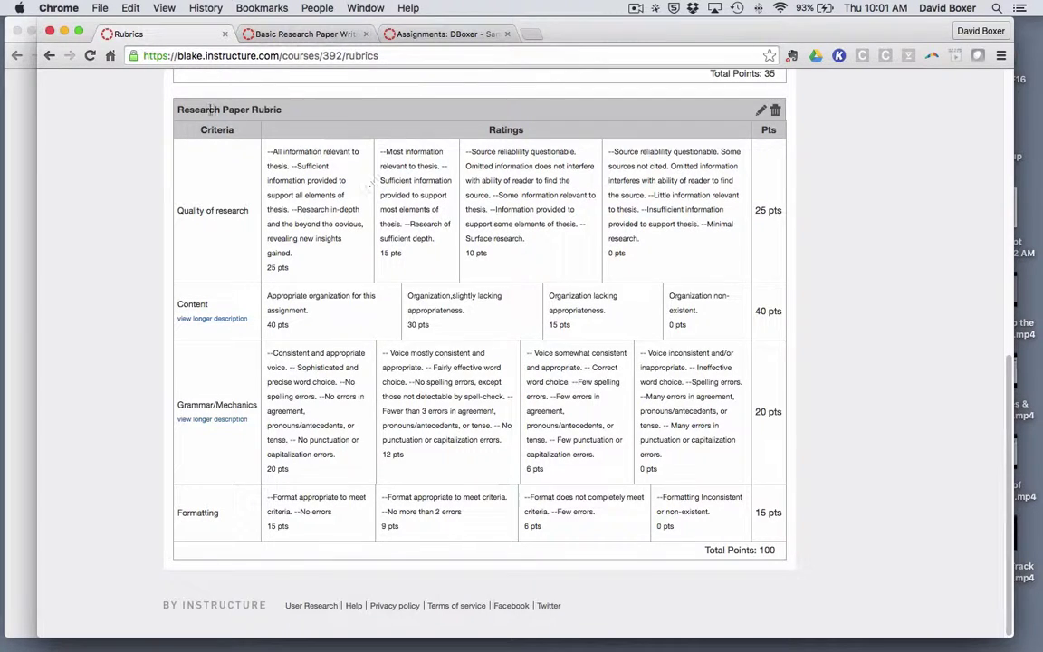
{"action": "scroll", "coordinate": [201, 102], "scroll_direction": "up", "scroll_amount": 10}
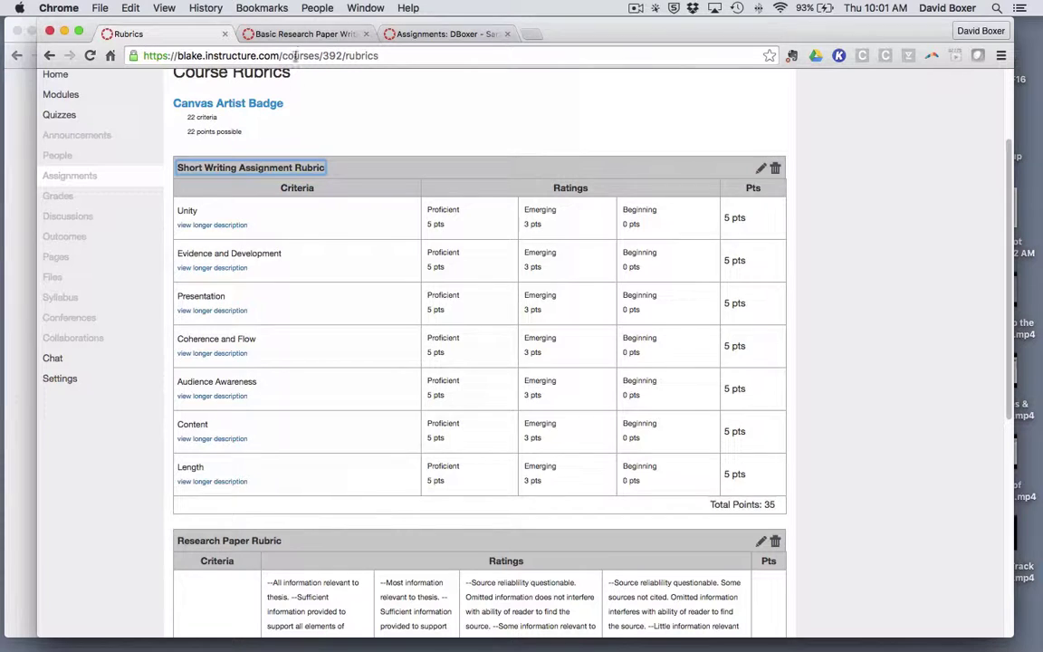
Reload the course's assignments list and open Basic Research Paper Writing from the Research Paper #1 group.
{"action": "left_click", "coordinate": [300, 36]}
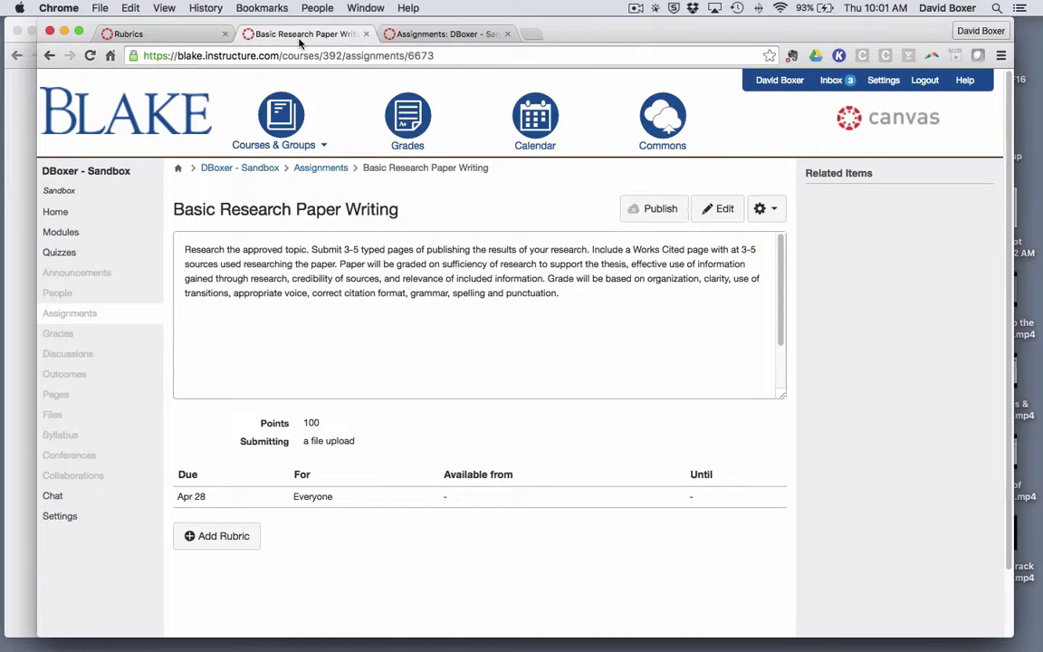
{"action": "left_click", "coordinate": [398, 33]}
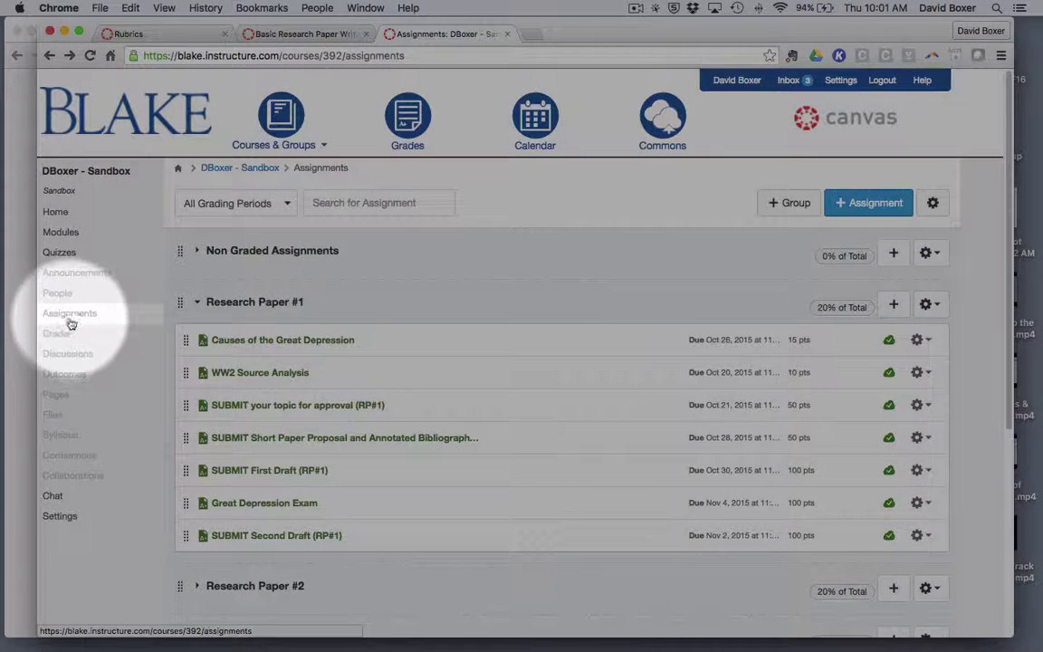
{"action": "left_click", "coordinate": [71, 323]}
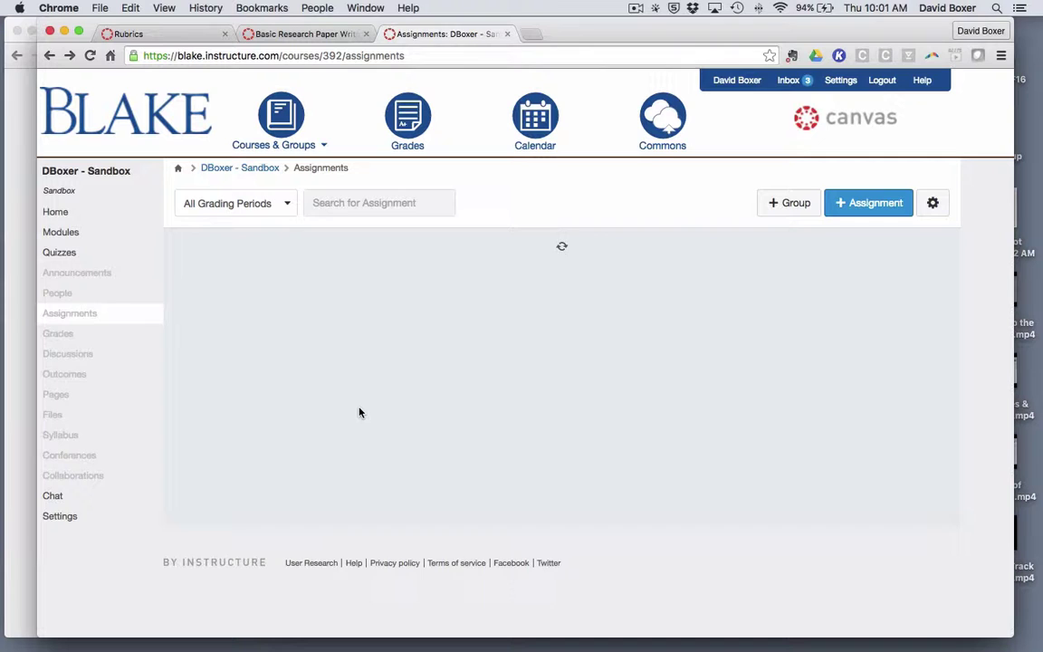
{"action": "scroll", "coordinate": [361, 411], "scroll_direction": "down", "scroll_amount": 2}
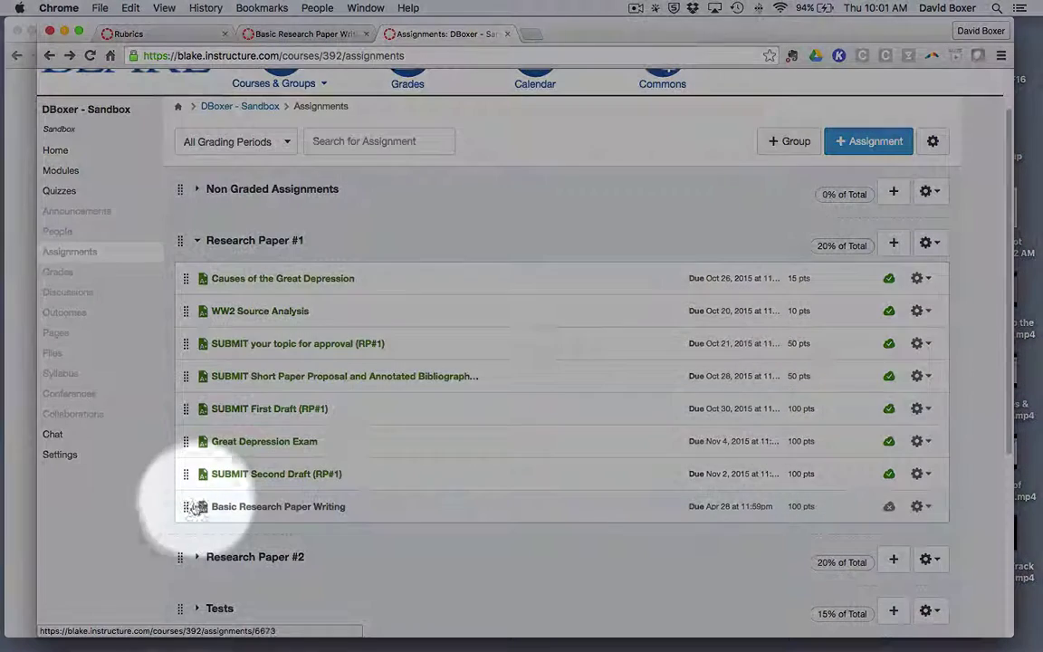
{"action": "left_click", "coordinate": [281, 507]}
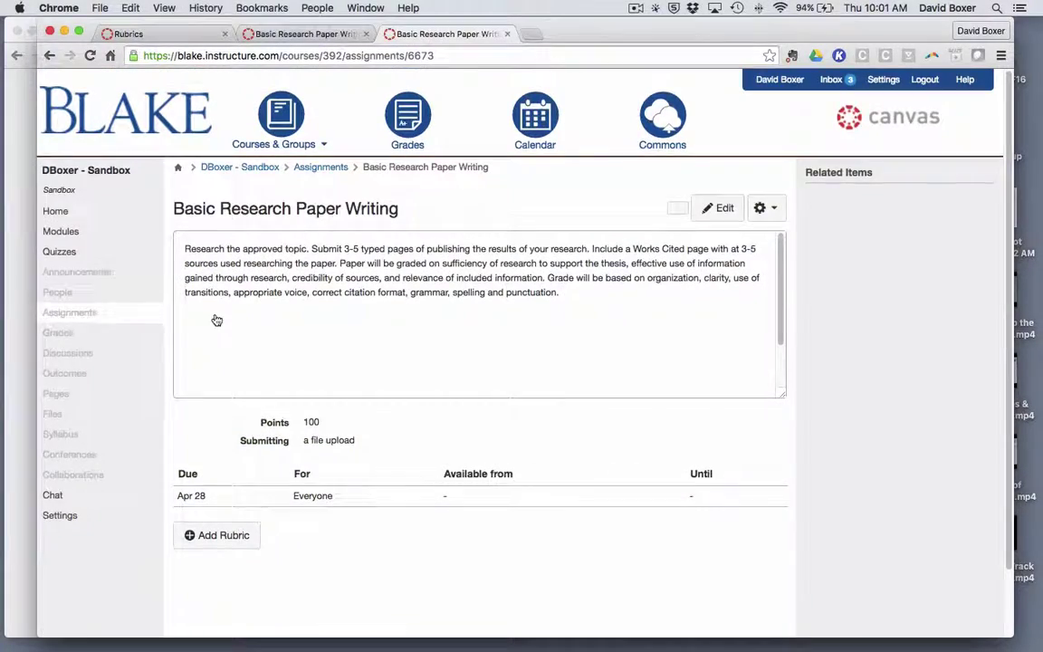
Attach the existing Research Paper Rubric from the DBoxer - Sandbox course to the Basic Research Paper Writing assignment.
{"action": "scroll", "coordinate": [216, 319], "scroll_direction": "down", "scroll_amount": 1}
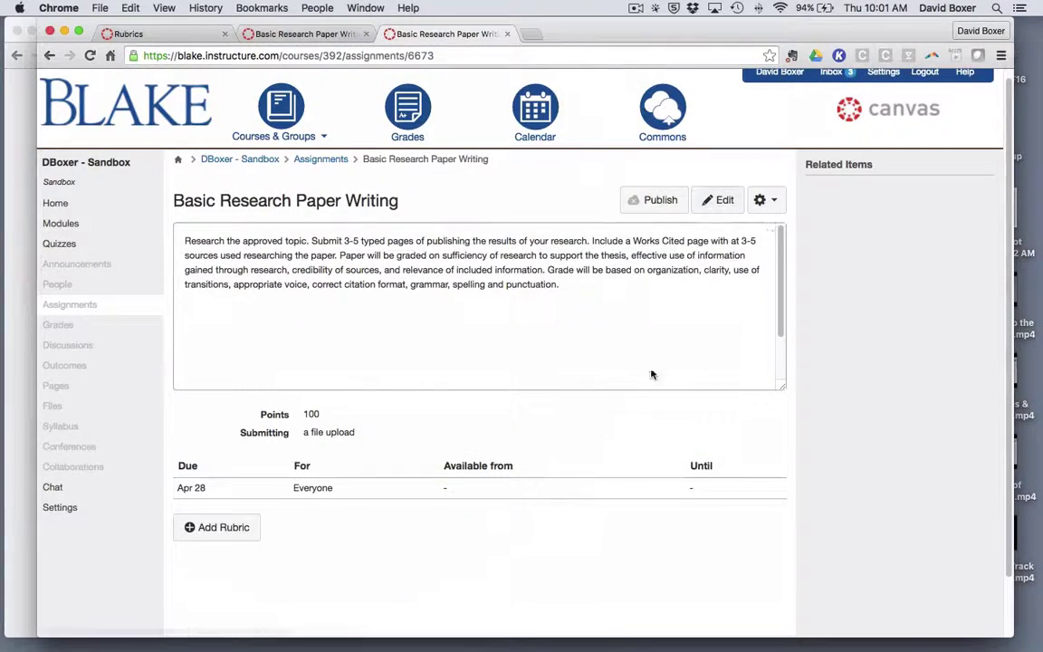
{"action": "scroll", "coordinate": [650, 374], "scroll_direction": "down", "scroll_amount": 3}
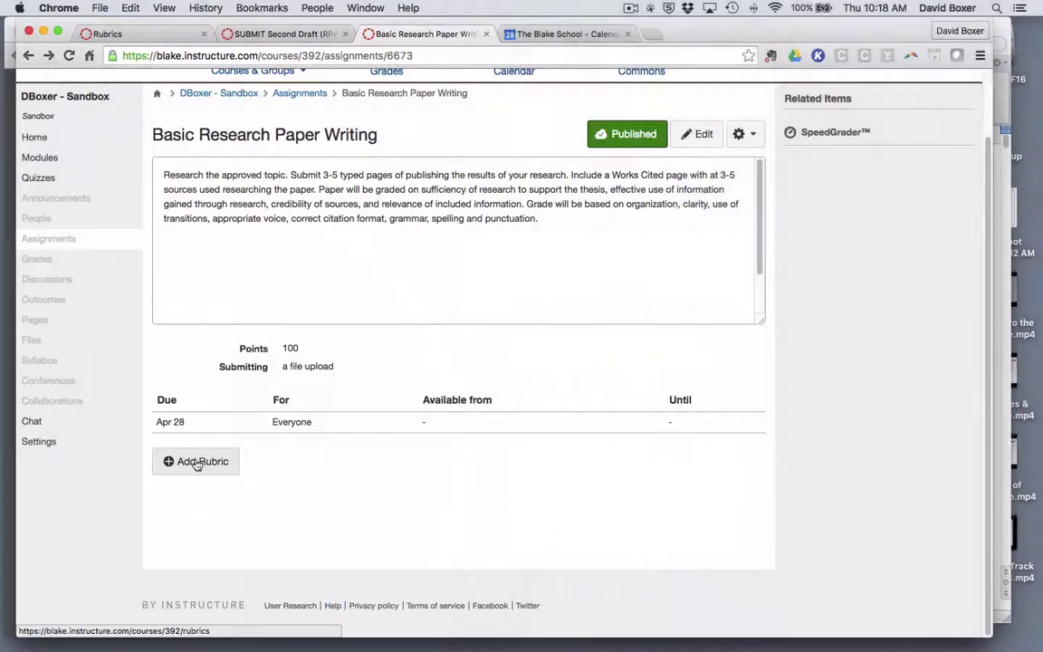
{"action": "left_click", "coordinate": [196, 464]}
{"action": "scroll", "coordinate": [105, 577], "scroll_direction": "down", "scroll_amount": 2}
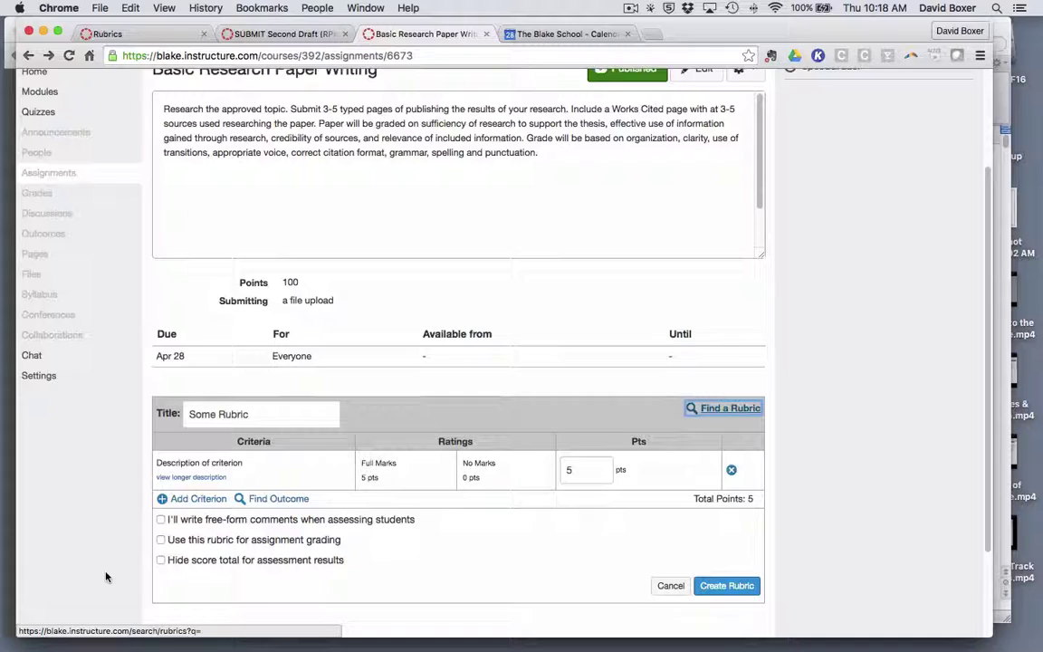
{"action": "scroll", "coordinate": [105, 572], "scroll_direction": "down", "scroll_amount": 1}
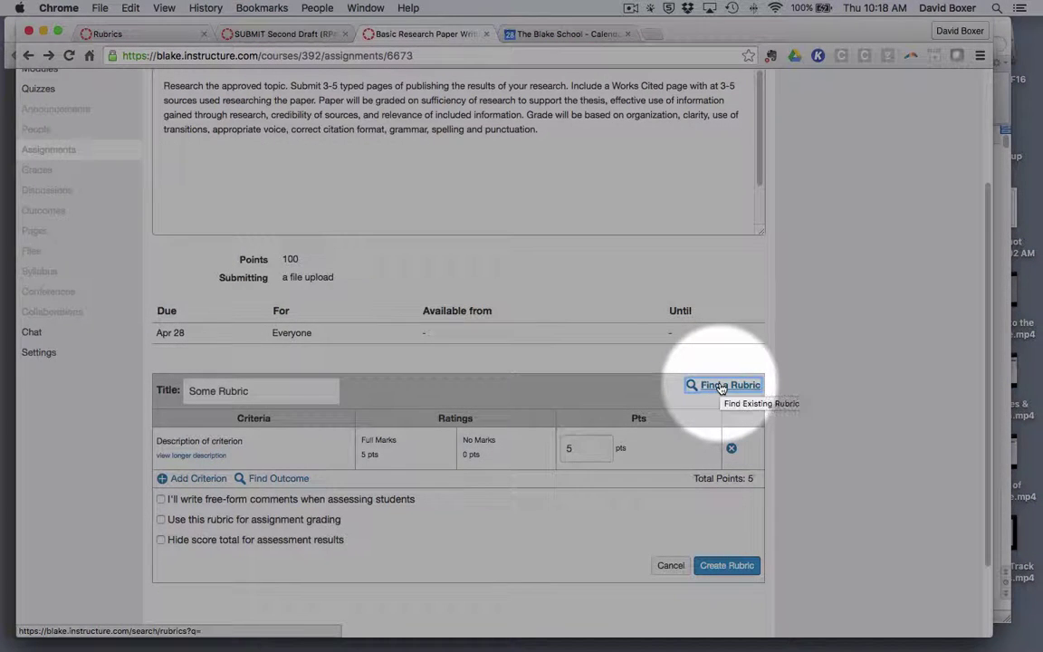
{"action": "left_click", "coordinate": [722, 386]}
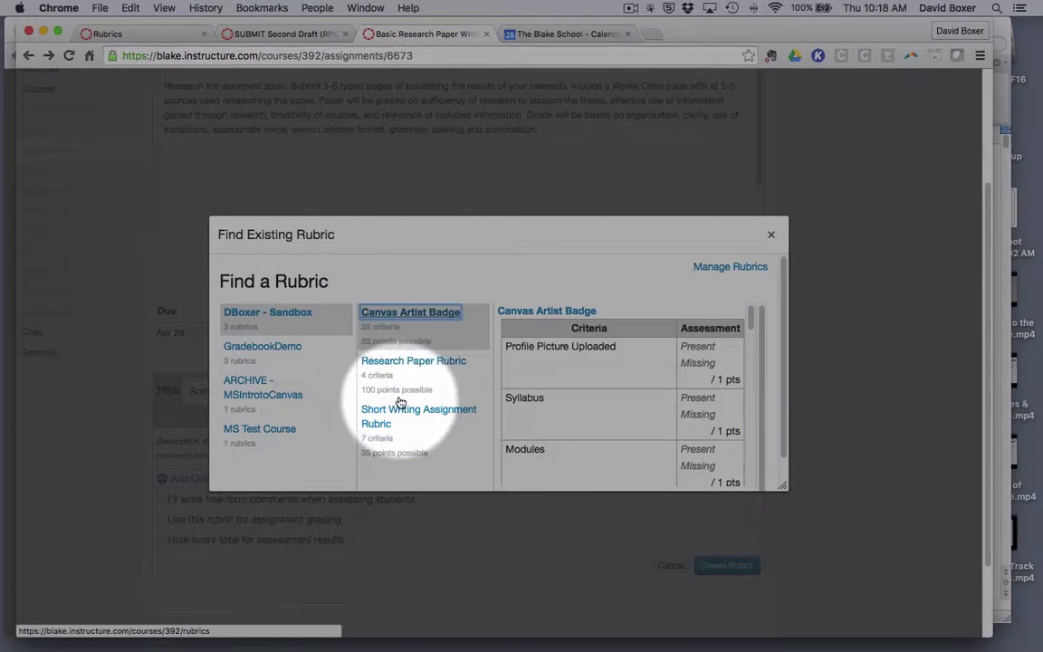
{"action": "left_click", "coordinate": [391, 363]}
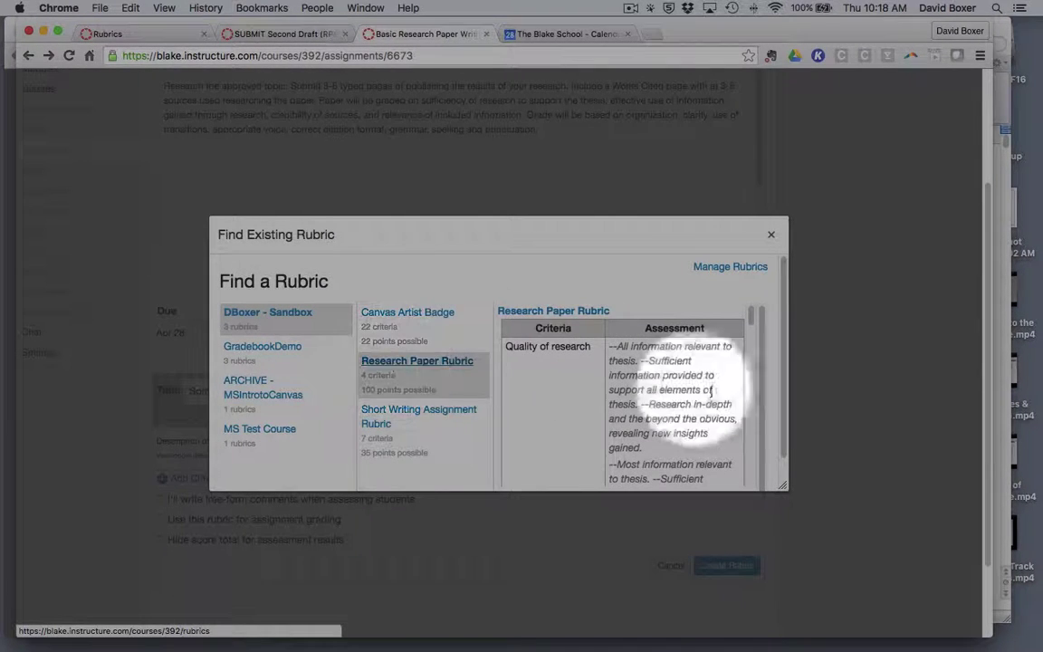
{"action": "scroll", "coordinate": [705, 399], "scroll_direction": "down", "scroll_amount": 10}
{"action": "scroll", "coordinate": [704, 398], "scroll_direction": "down", "scroll_amount": 10}
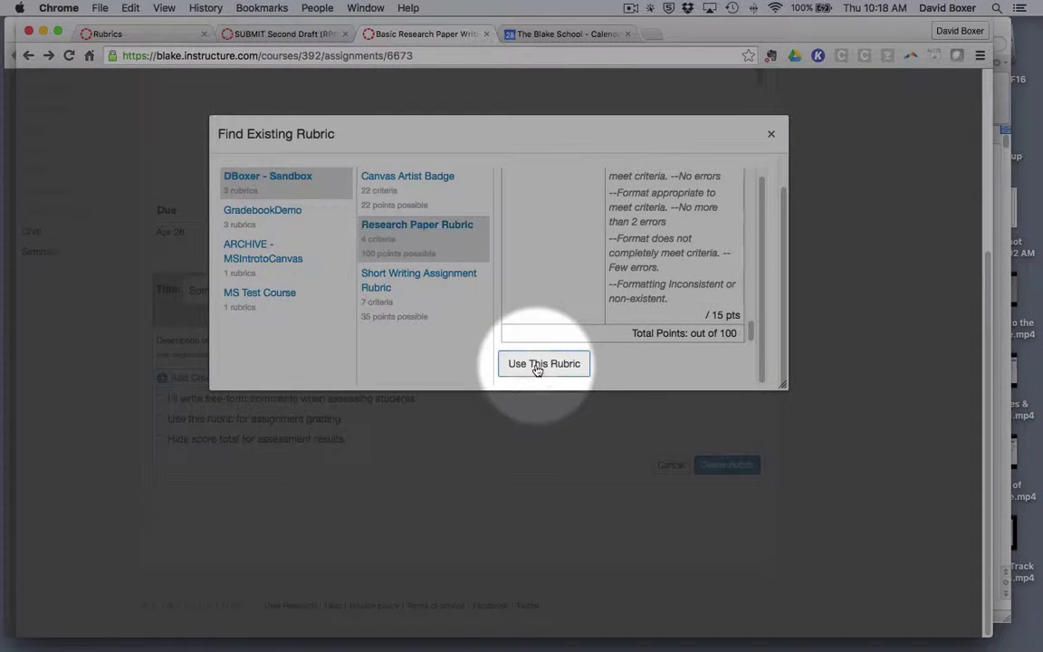
{"action": "left_click", "coordinate": [538, 366]}
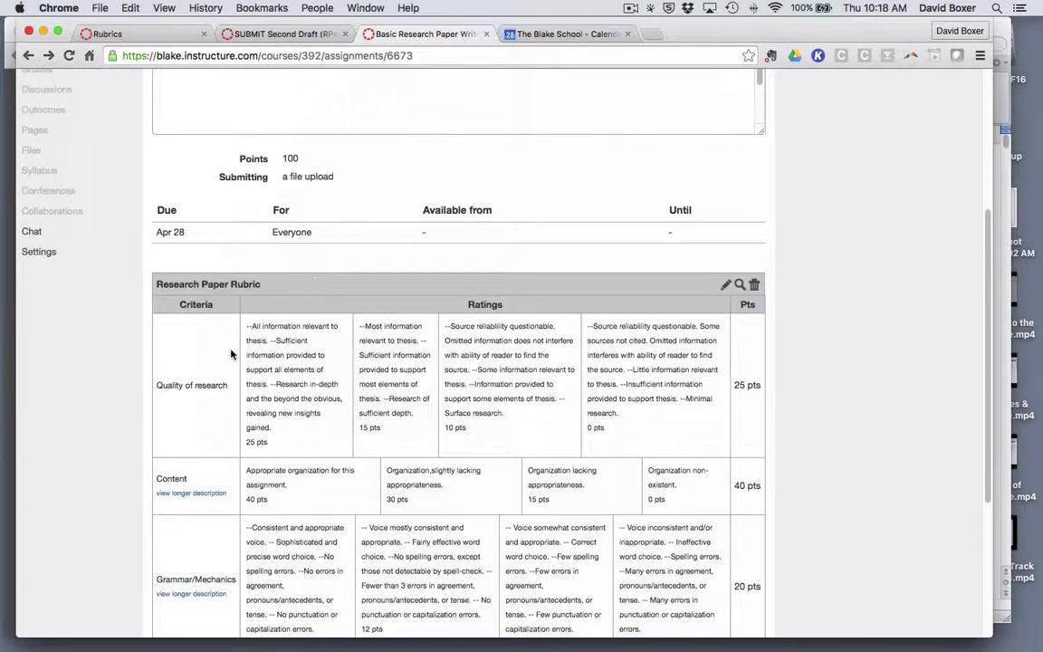
Examine the assignment page from its description and due date through the attached rubric's criteria and ratings.
{"action": "scroll", "coordinate": [231, 353], "scroll_direction": "down", "scroll_amount": 5}
{"action": "scroll", "coordinate": [231, 354], "scroll_direction": "up", "scroll_amount": 10}
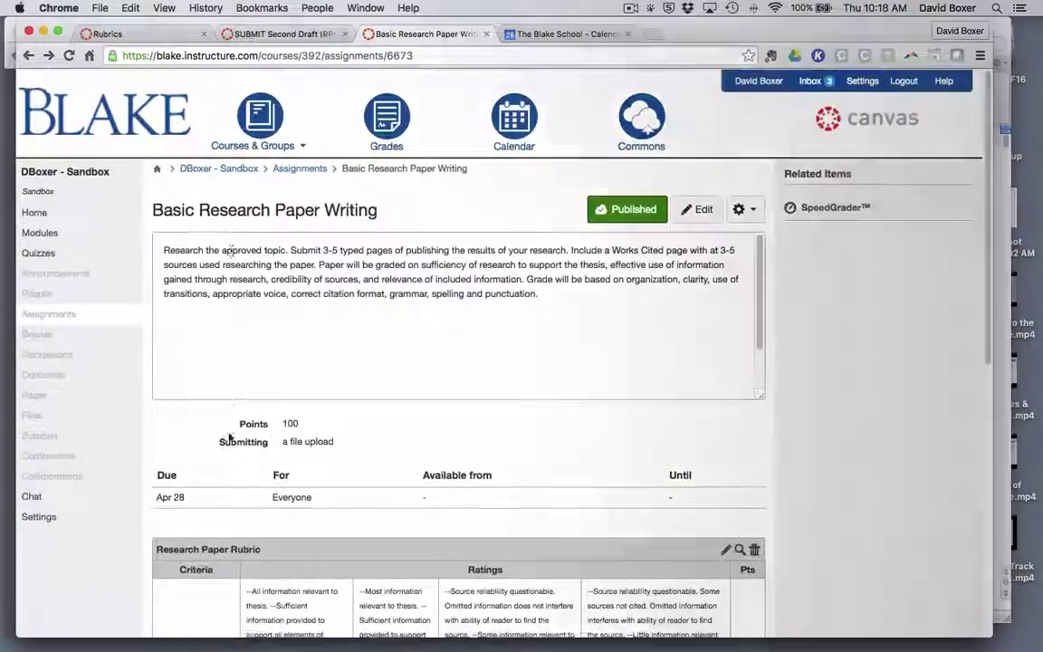
{"action": "scroll", "coordinate": [238, 480], "scroll_direction": "down", "scroll_amount": 5}
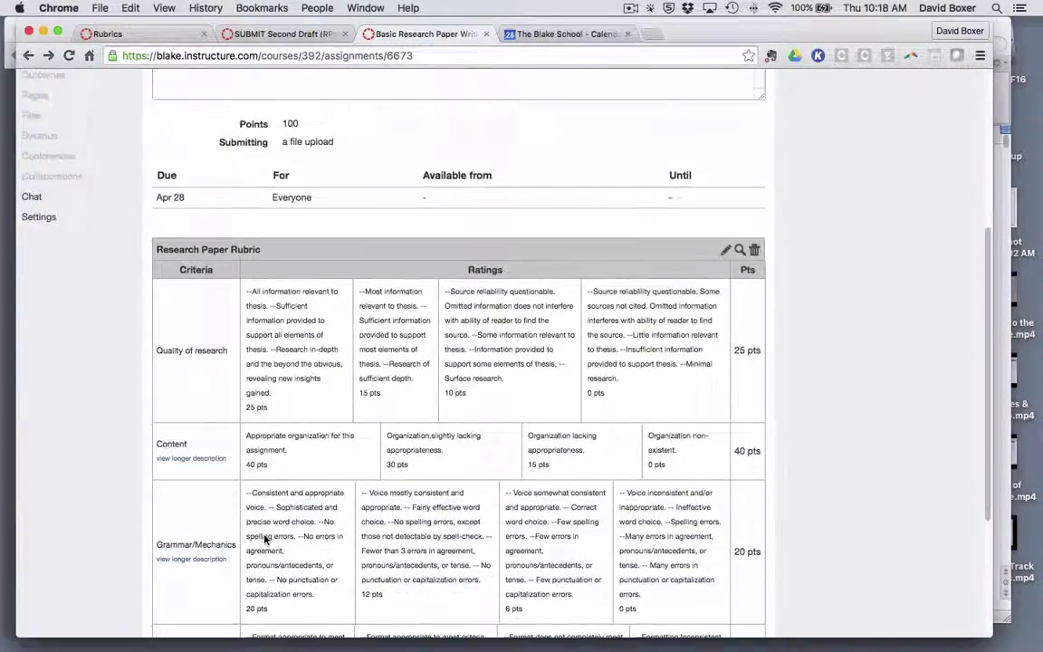
{"action": "scroll", "coordinate": [264, 538], "scroll_direction": "down", "scroll_amount": 5}
{"action": "scroll", "coordinate": [265, 540], "scroll_direction": "up", "scroll_amount": 10}
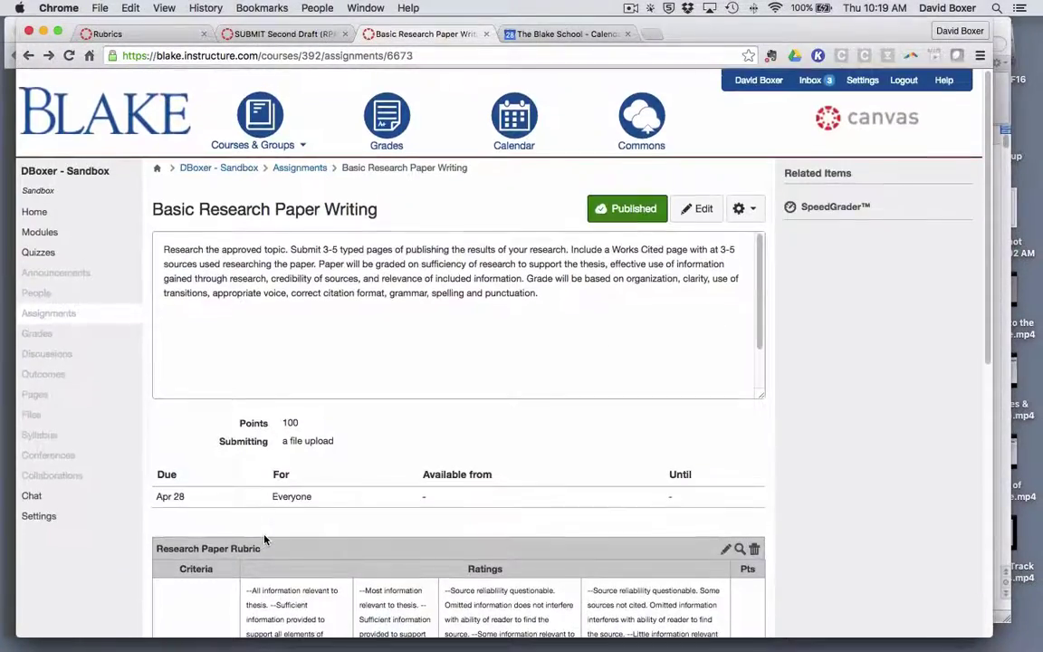
{"action": "scroll", "coordinate": [265, 540], "scroll_direction": "down", "scroll_amount": 2}
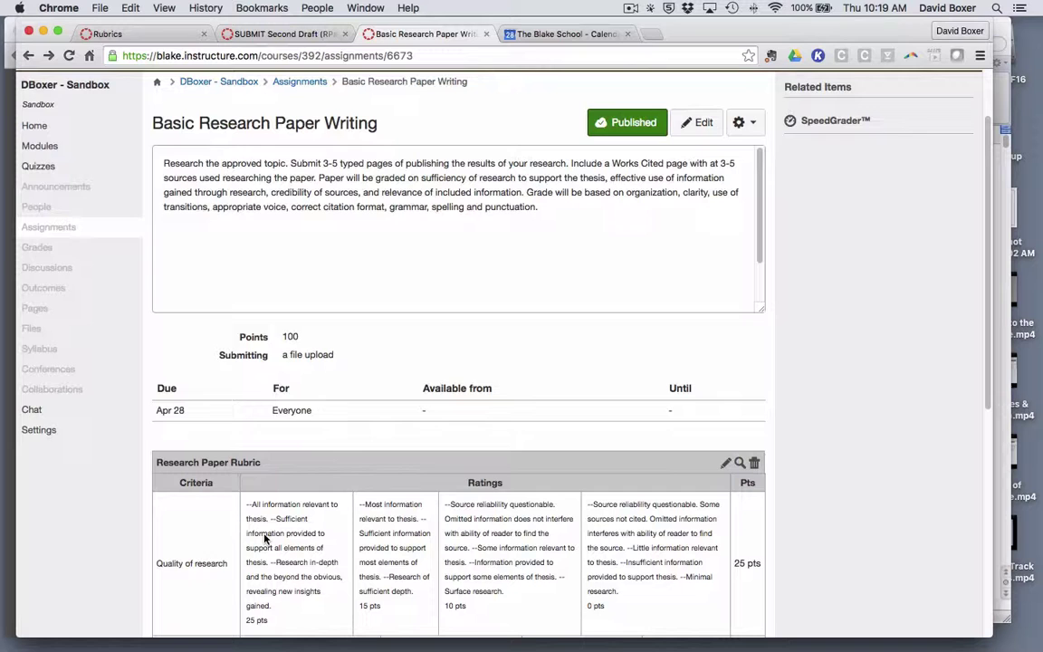
{"action": "scroll", "coordinate": [264, 538], "scroll_direction": "down", "scroll_amount": 1}
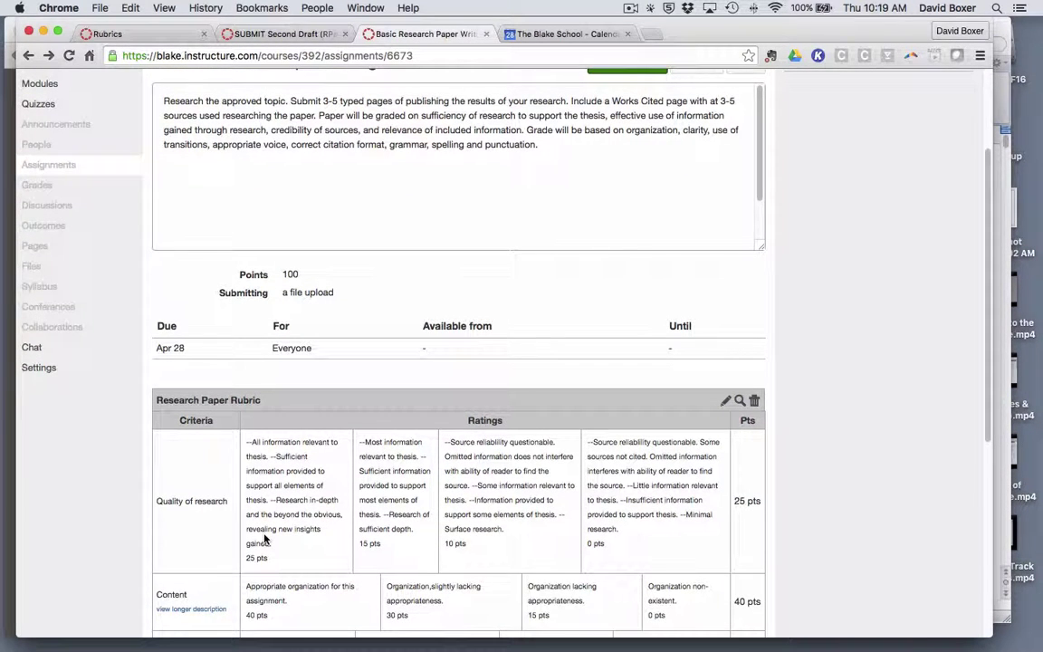
{"action": "scroll", "coordinate": [264, 538], "scroll_direction": "down", "scroll_amount": 2}
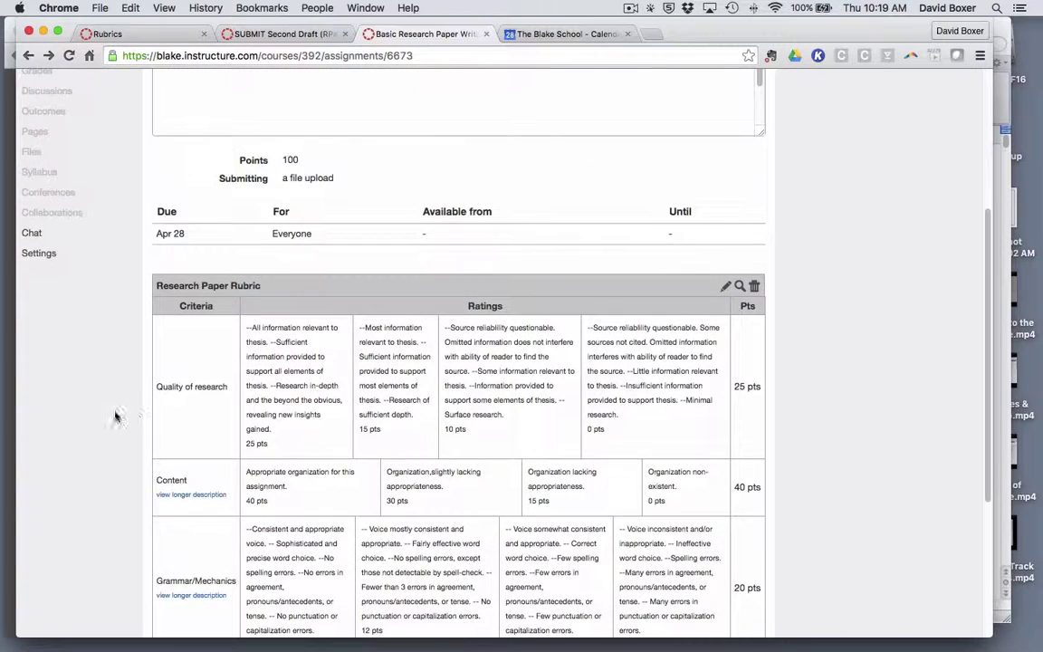
{"action": "scroll", "coordinate": [410, 445], "scroll_direction": "down", "scroll_amount": 2}
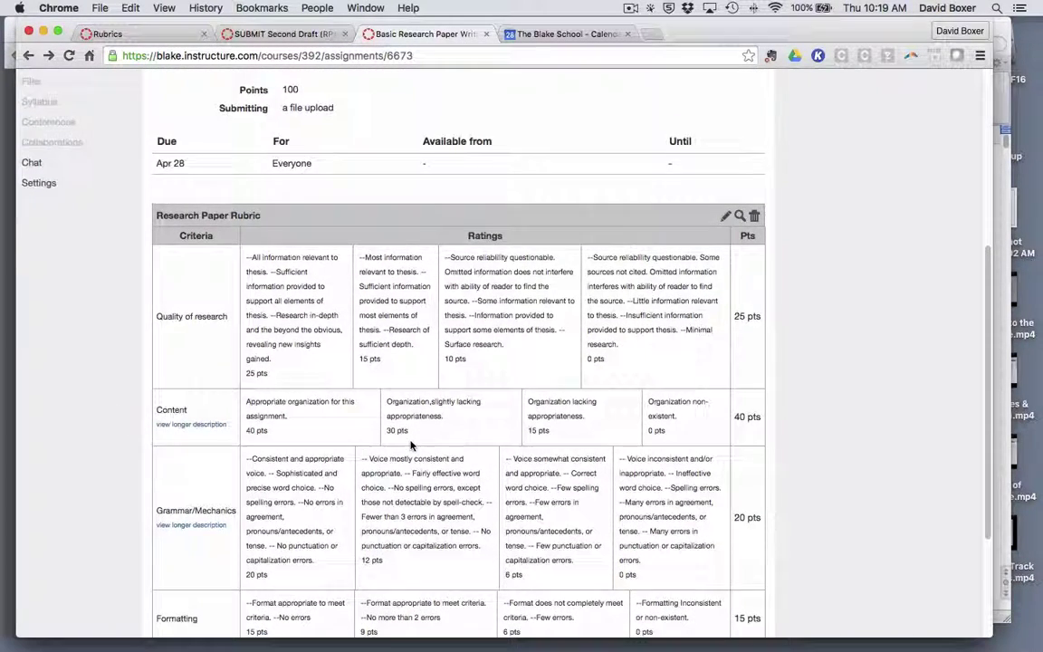